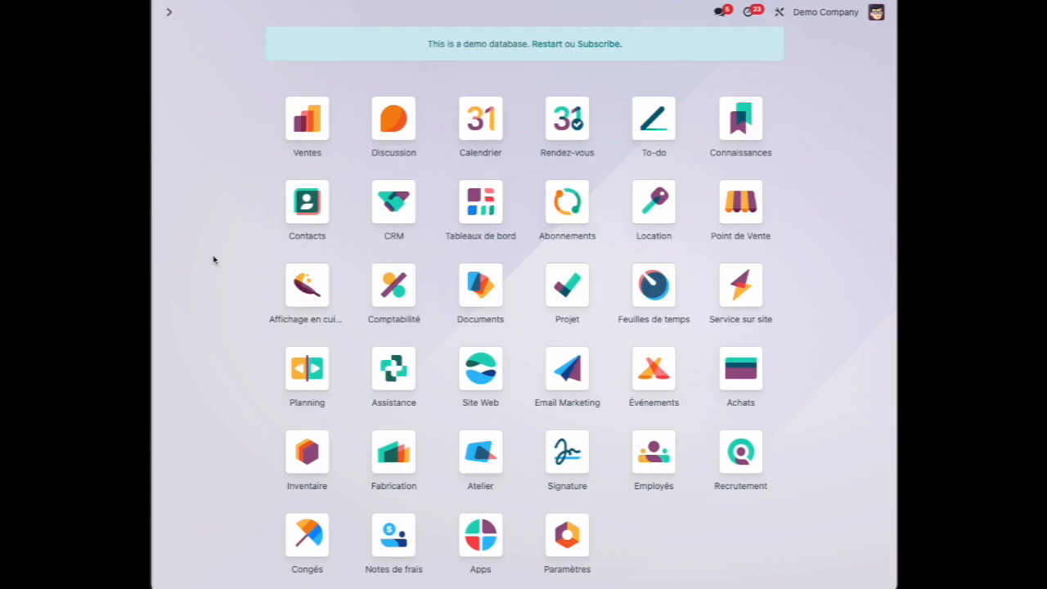
- Create a new quotation in the Ventes application for the client Vendeur 1
left_click(312, 121)
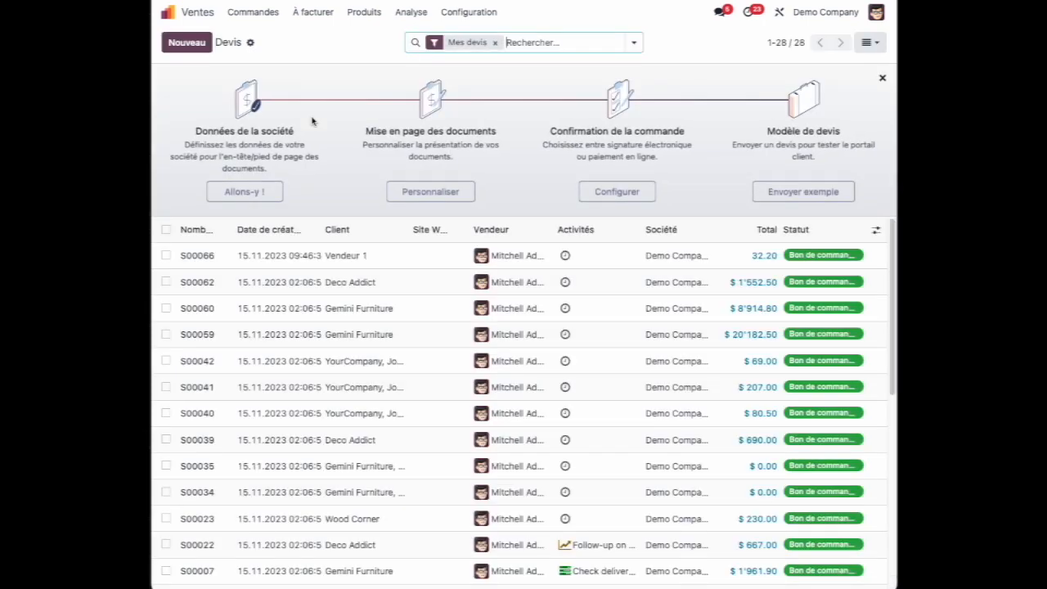
left_click(191, 45)
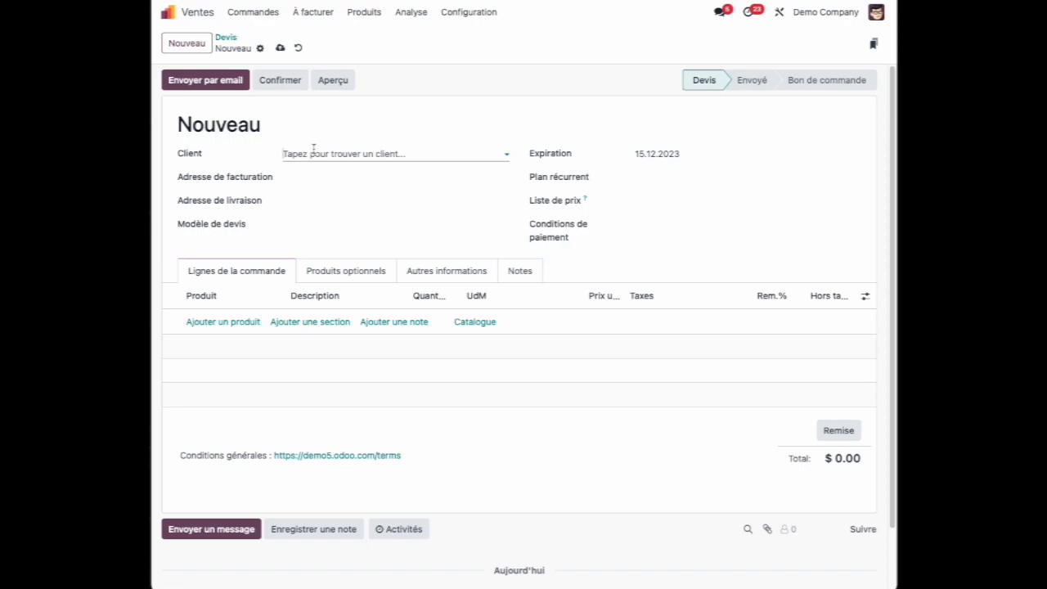
type("ve")
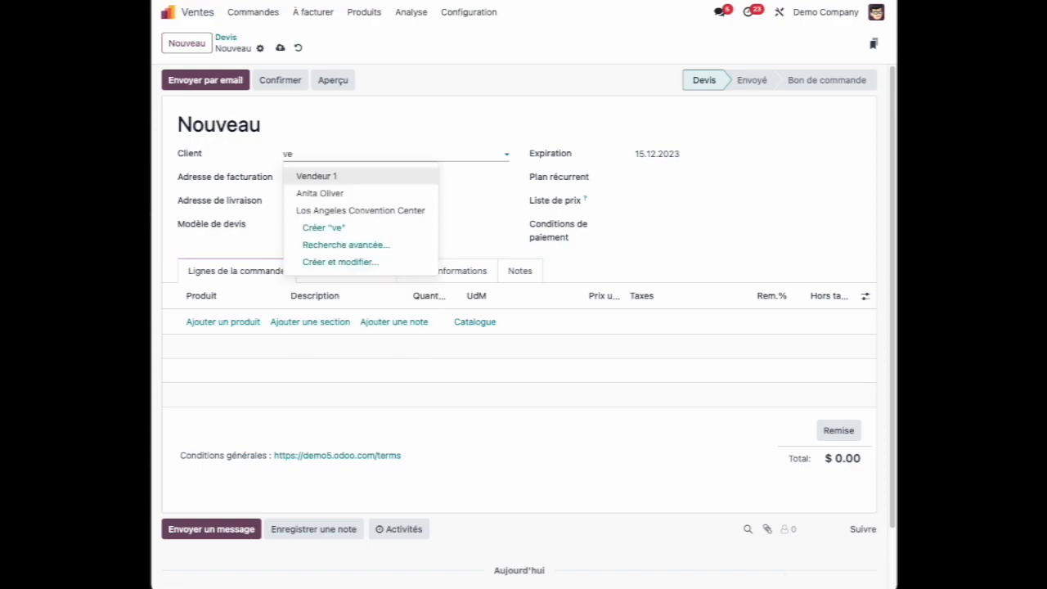
key("Return")
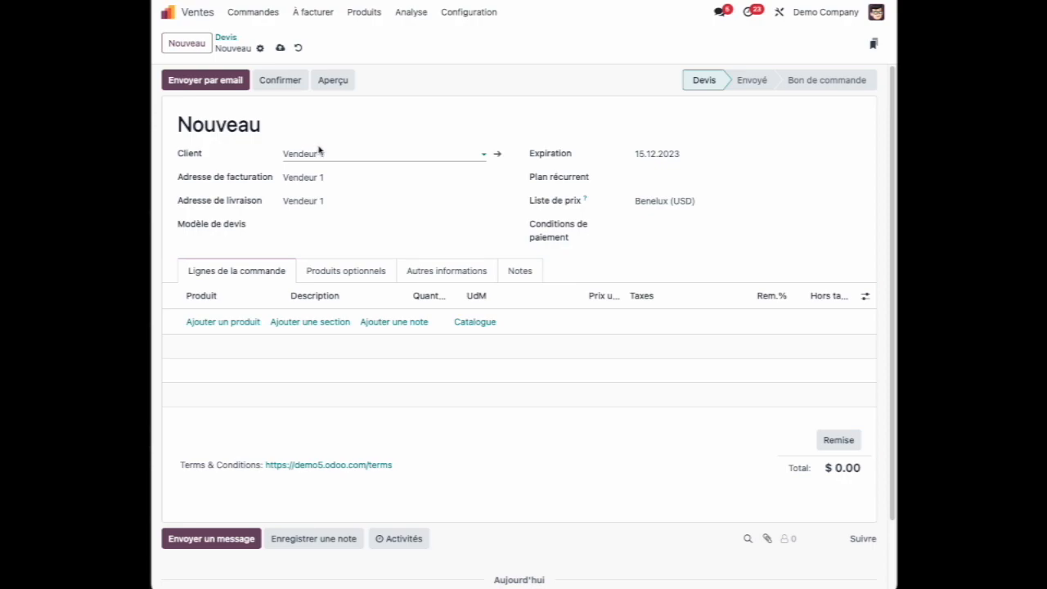
- Add the product Savon lavande to the quotation's order lines
left_click(221, 322)
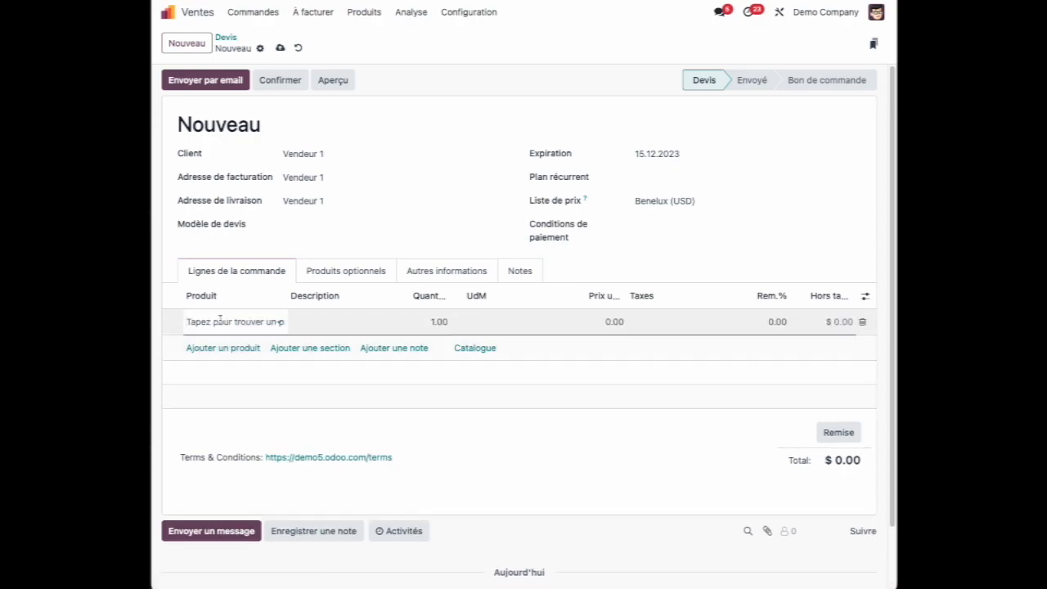
type("savon")
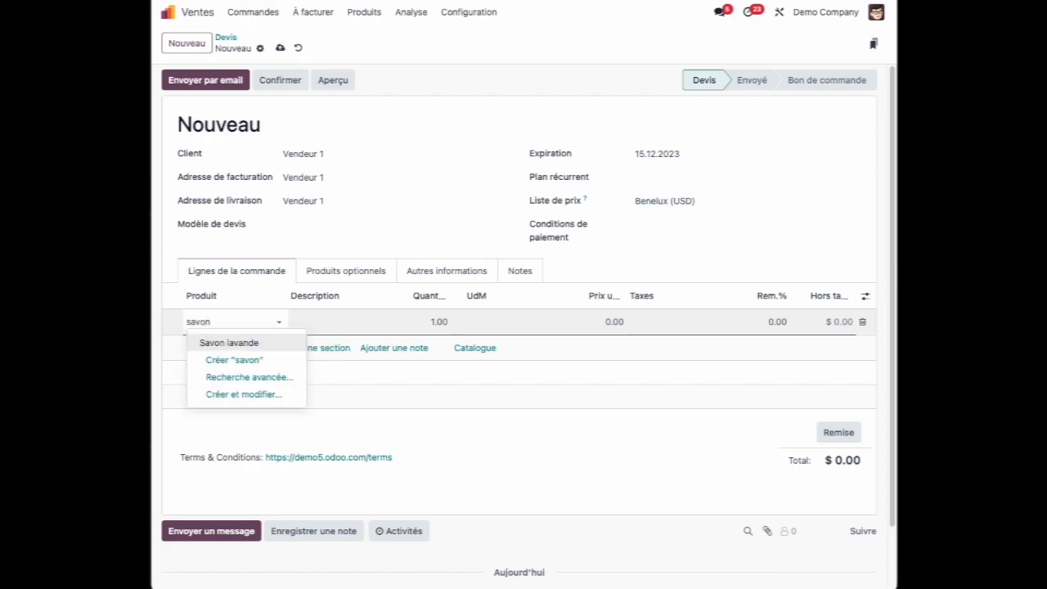
key("Return")
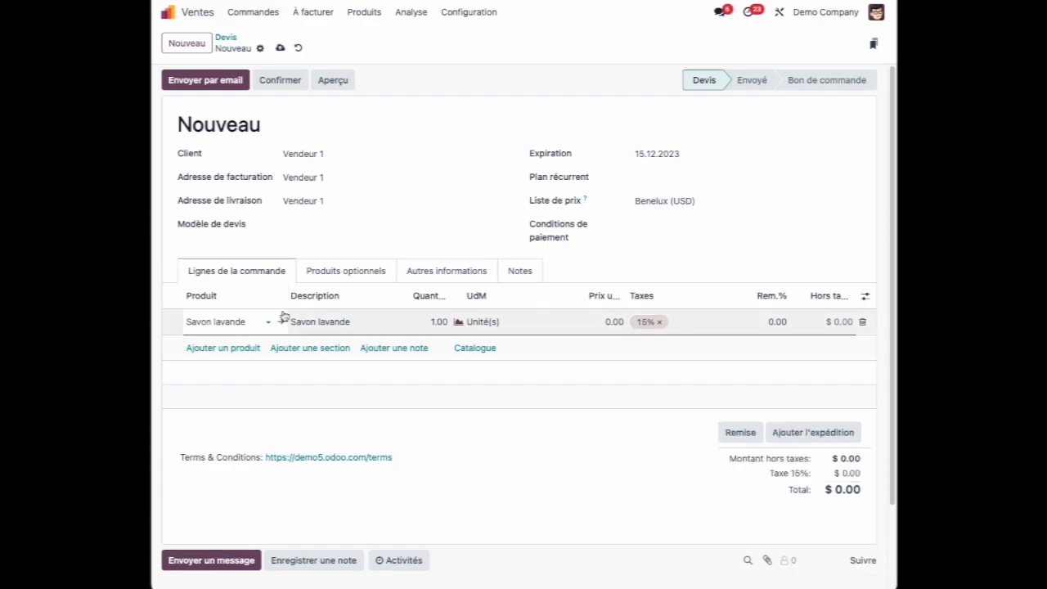
- Set the invoicing policy of the Savon lavande product to Quantités livrées and return to the quotation
left_click(281, 320)
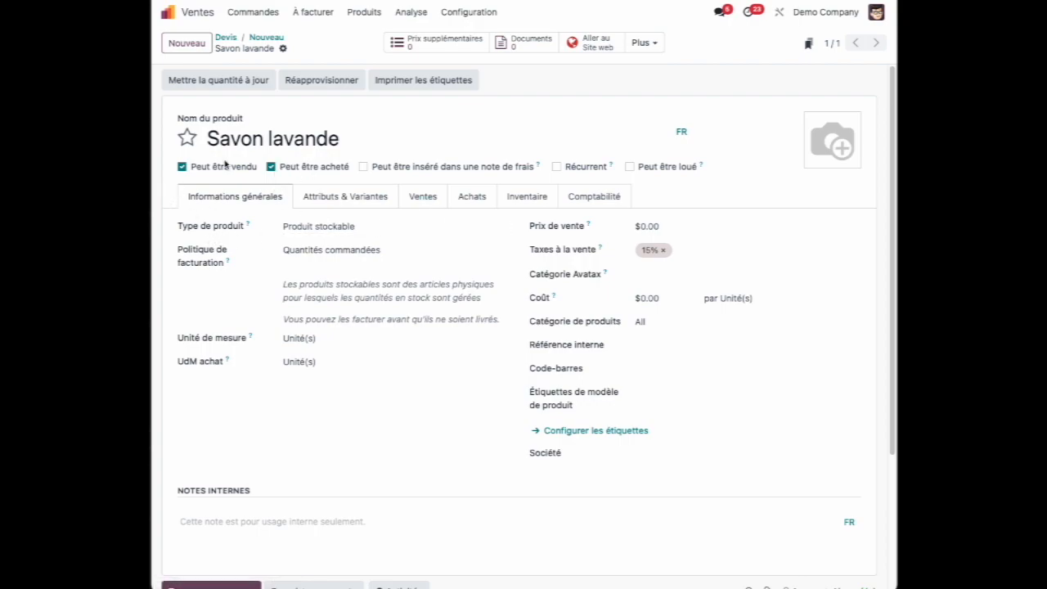
left_click(396, 249)
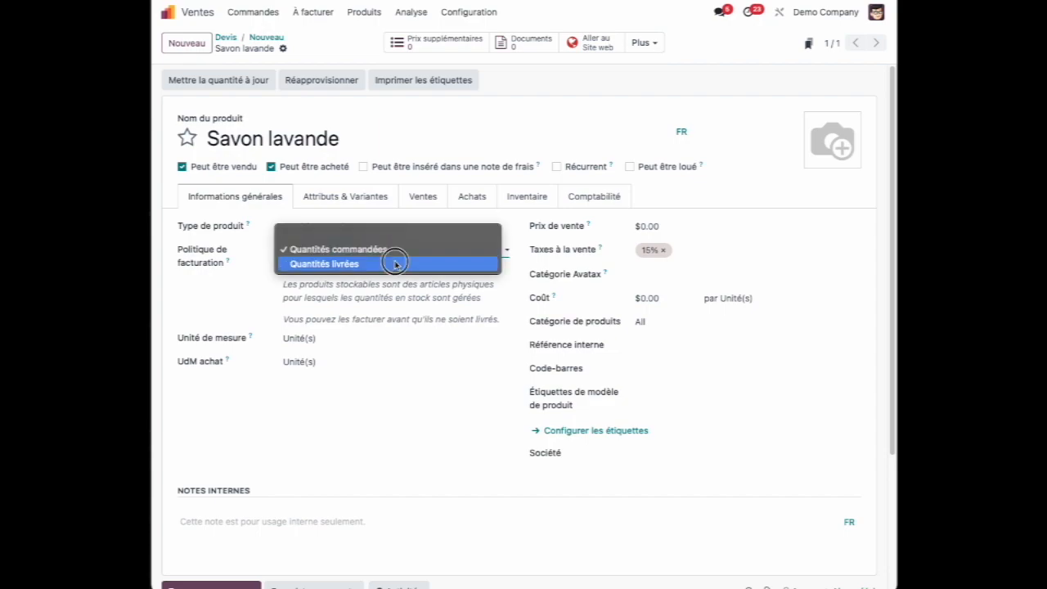
left_click(396, 263)
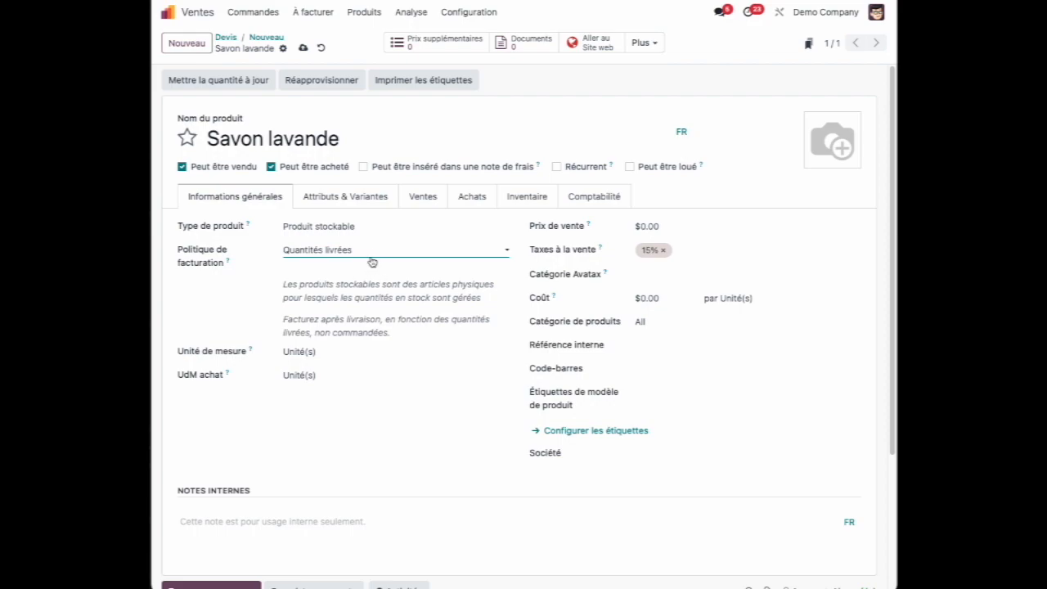
left_click(528, 198)
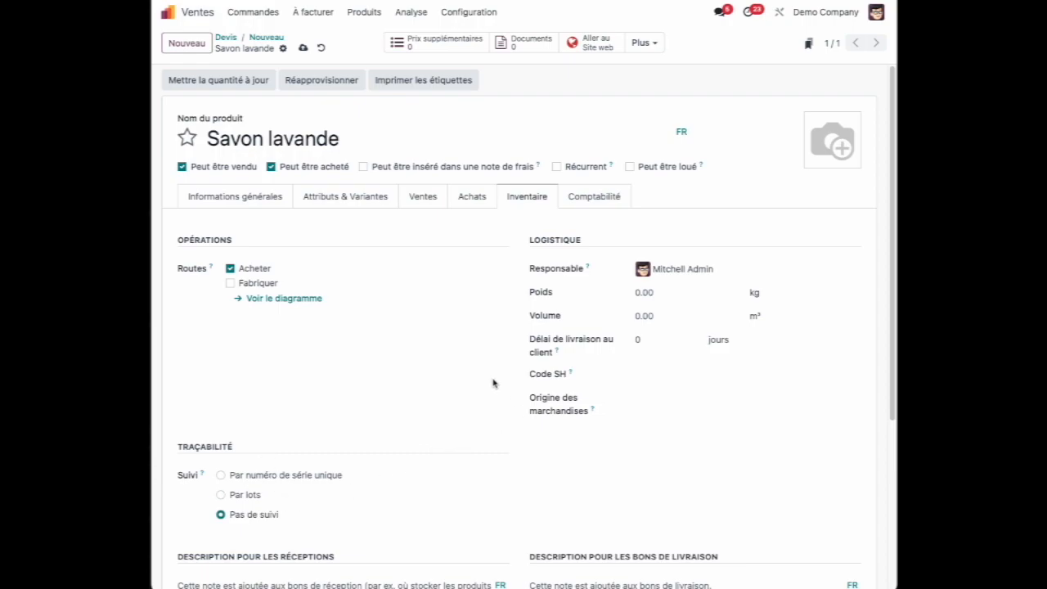
scroll(413, 481, "down", 3)
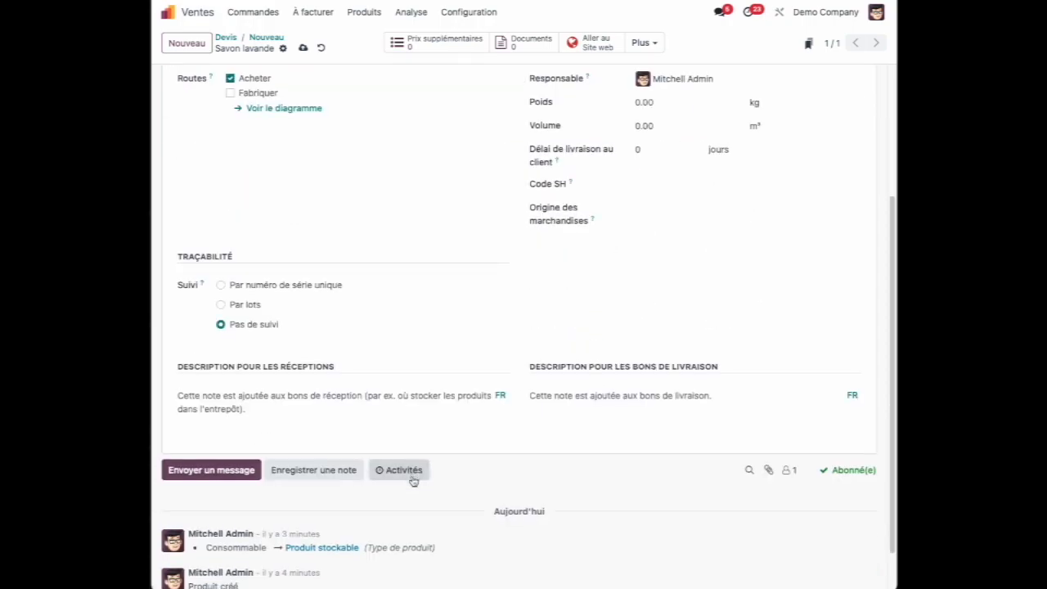
scroll(424, 207, "up", 3)
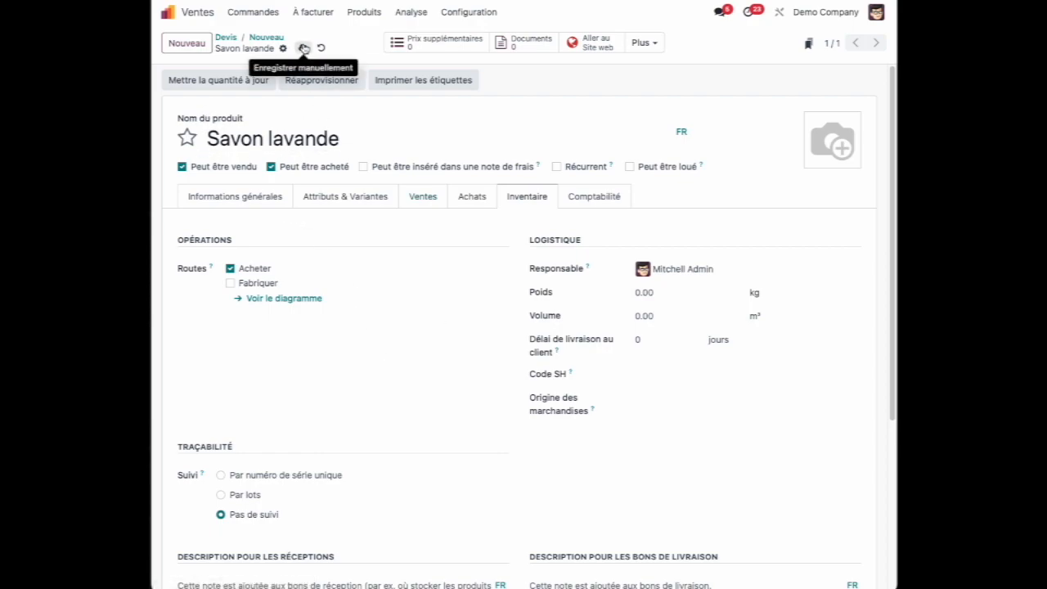
left_click(271, 38)
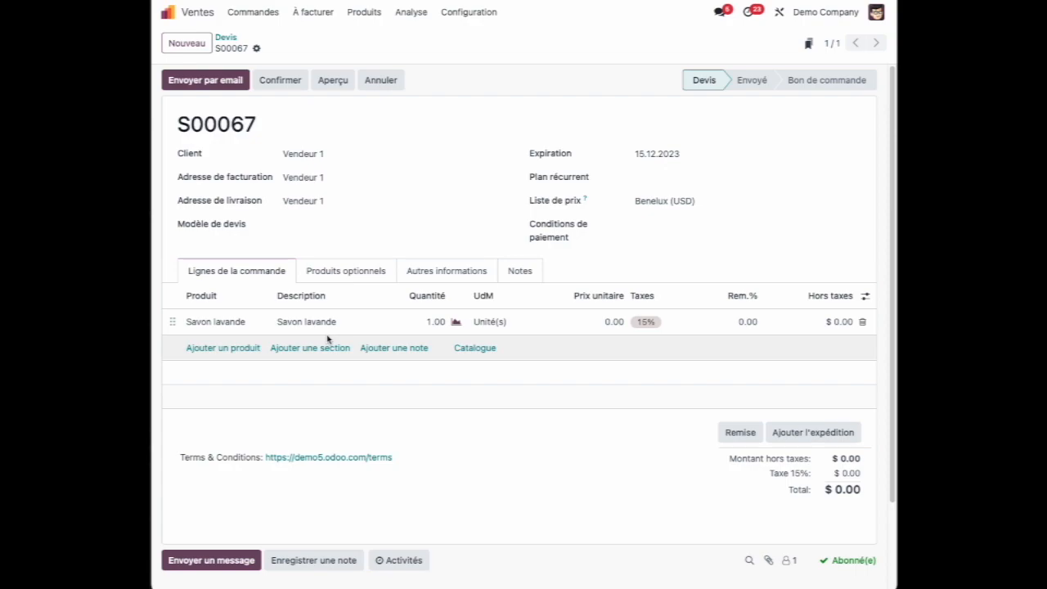
- Set the Savon lavande line to a quantity of 20 and a unit price of 1
left_click(426, 321)
type("20")
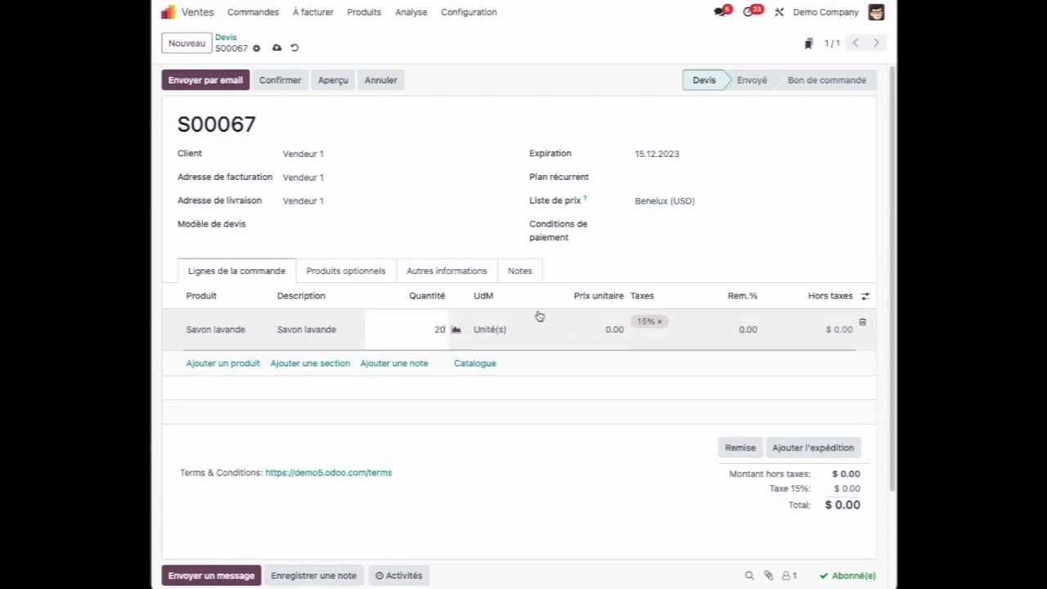
left_click(610, 331)
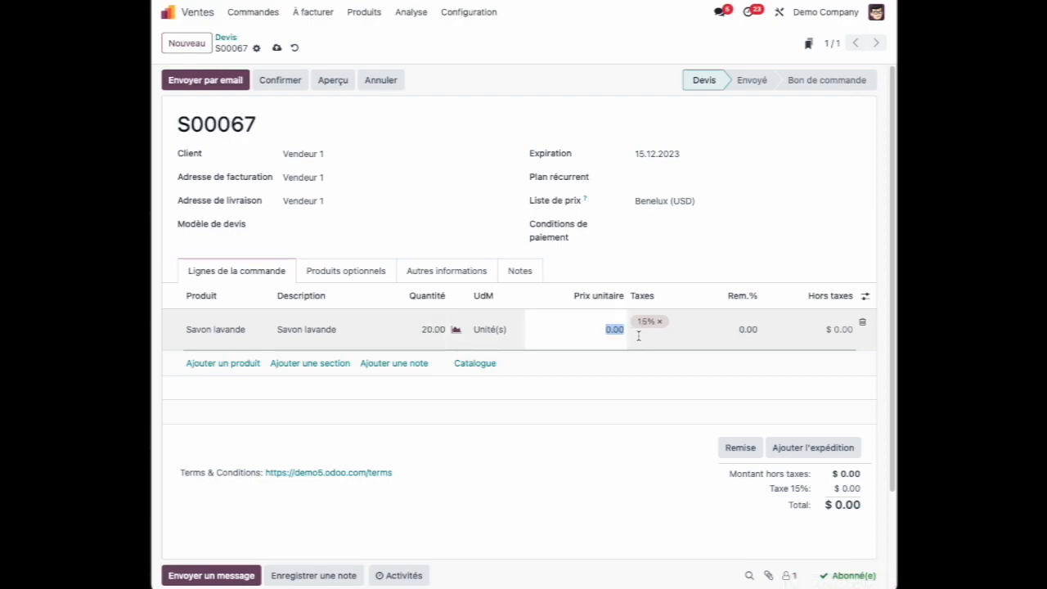
type("1")
left_click(647, 274)
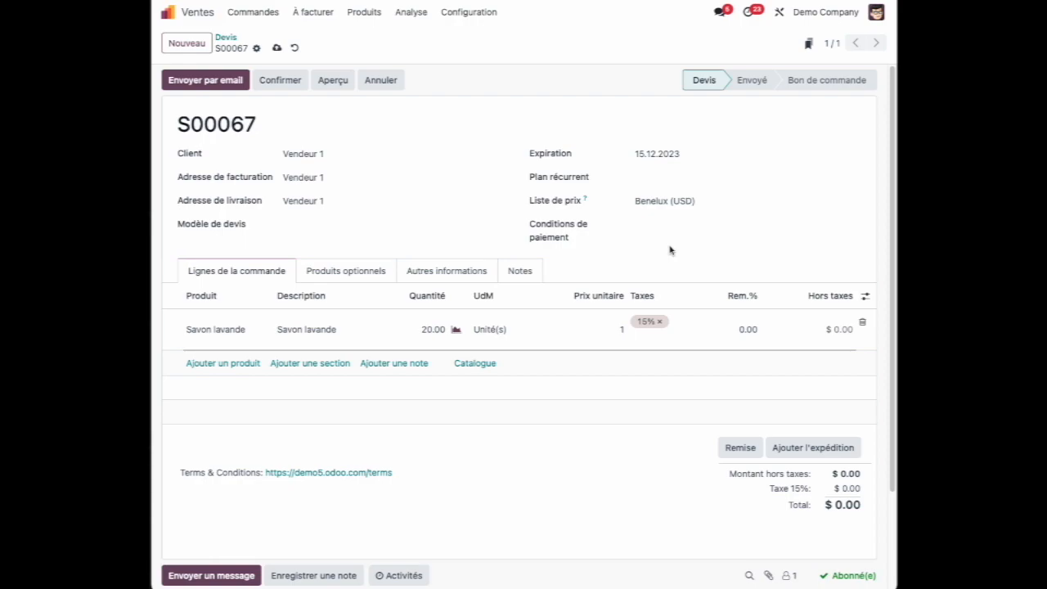
left_click(671, 249)
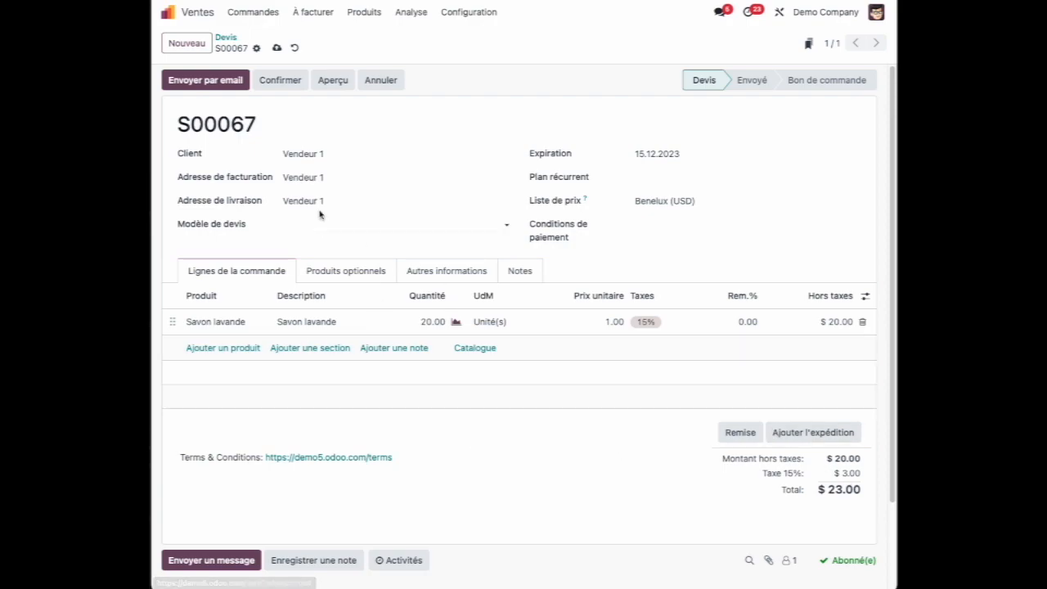
- Confirm the quotation as a sales order and validate its delivery of Savon lavande
left_click(279, 84)
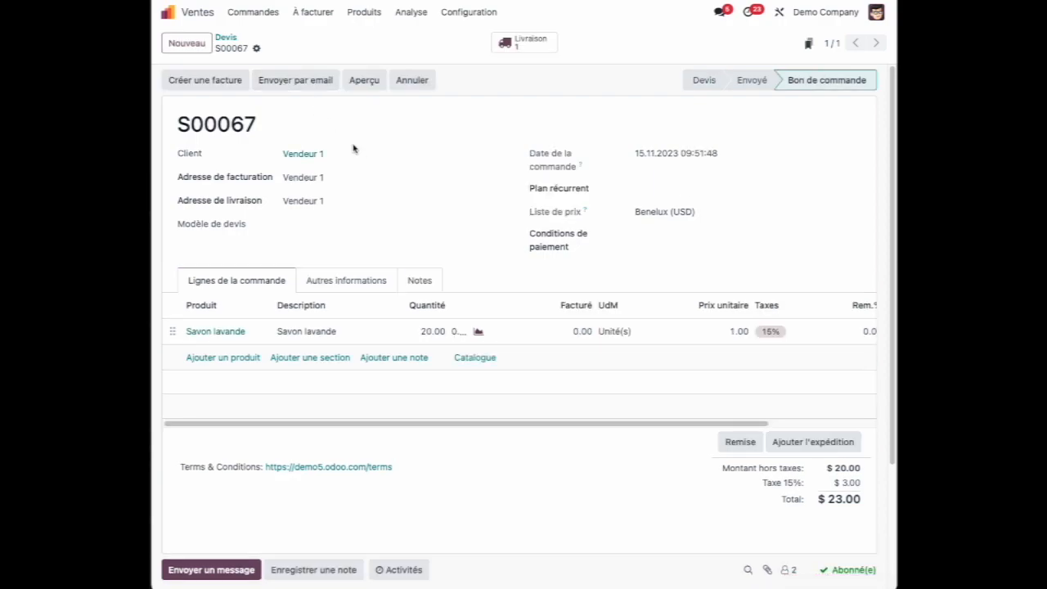
left_click(535, 48)
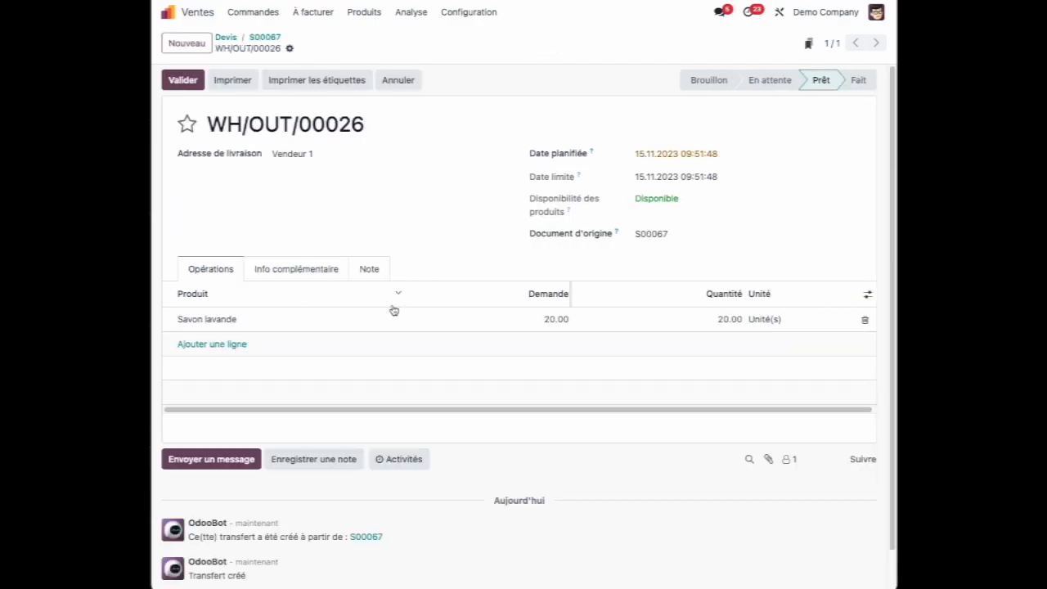
left_click(179, 80)
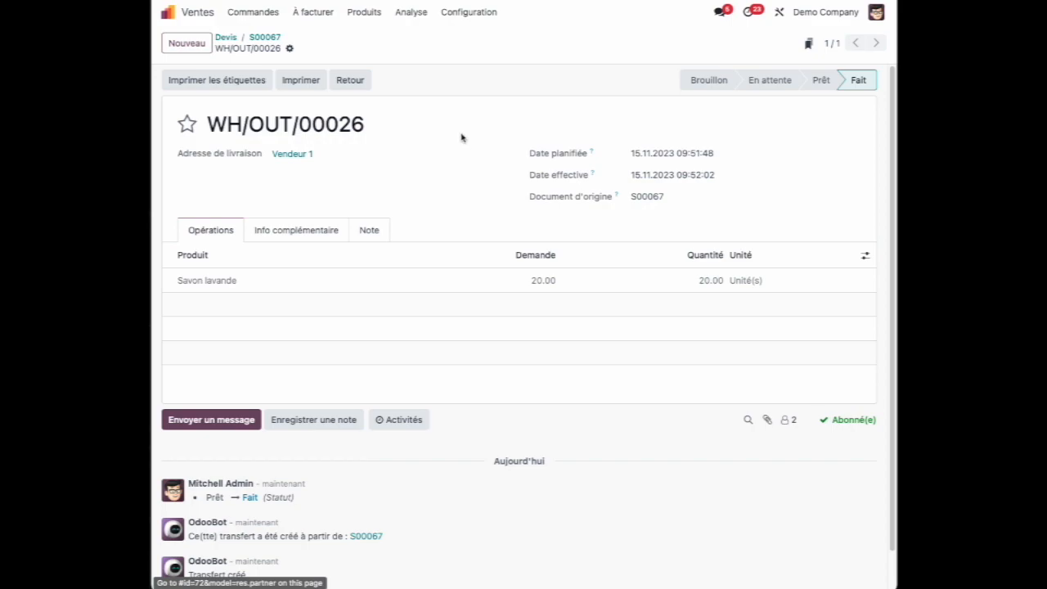
- Reopen the newest Vendeur 1 order from the Ventes quotation list and open its linked delivery
left_click(168, 13)
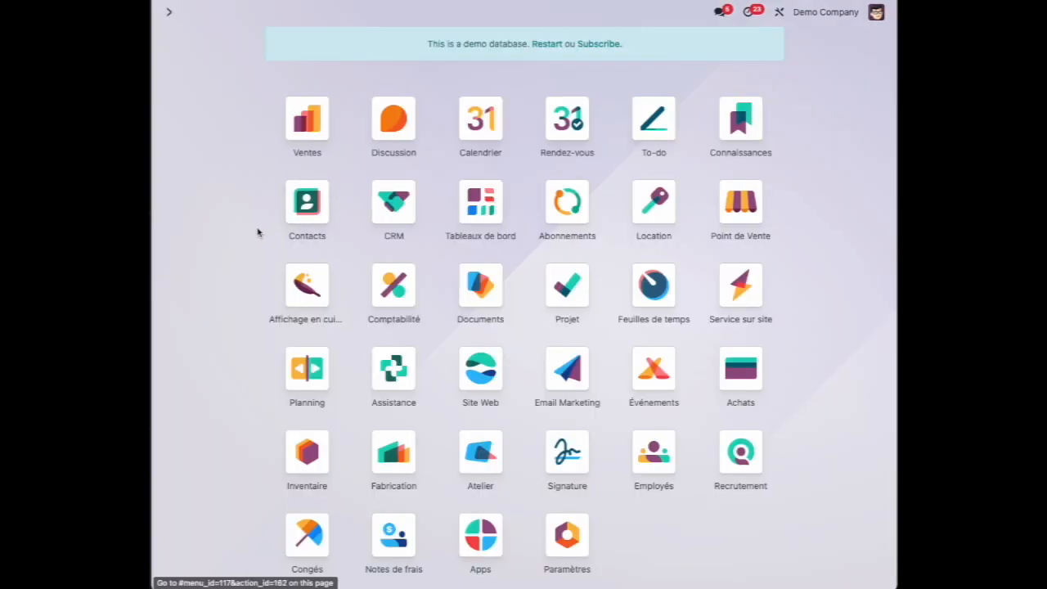
left_click(317, 120)
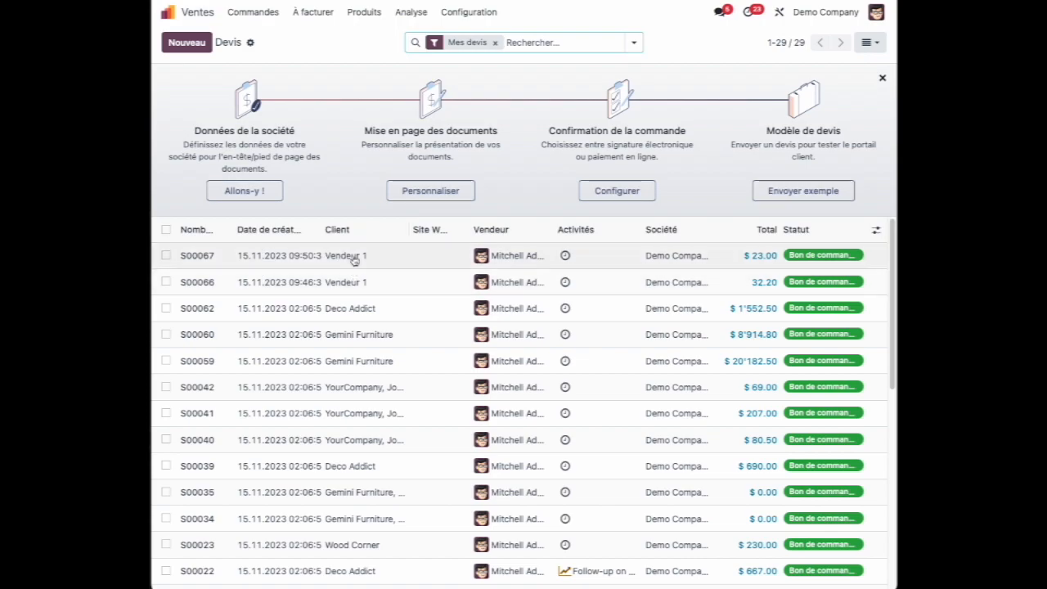
left_click(355, 255)
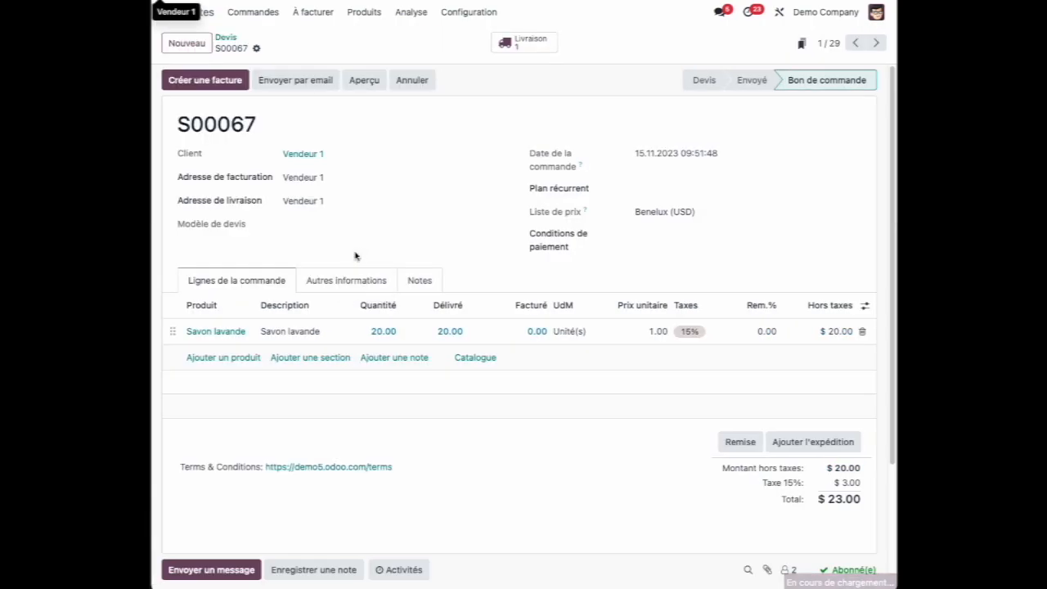
left_click(540, 45)
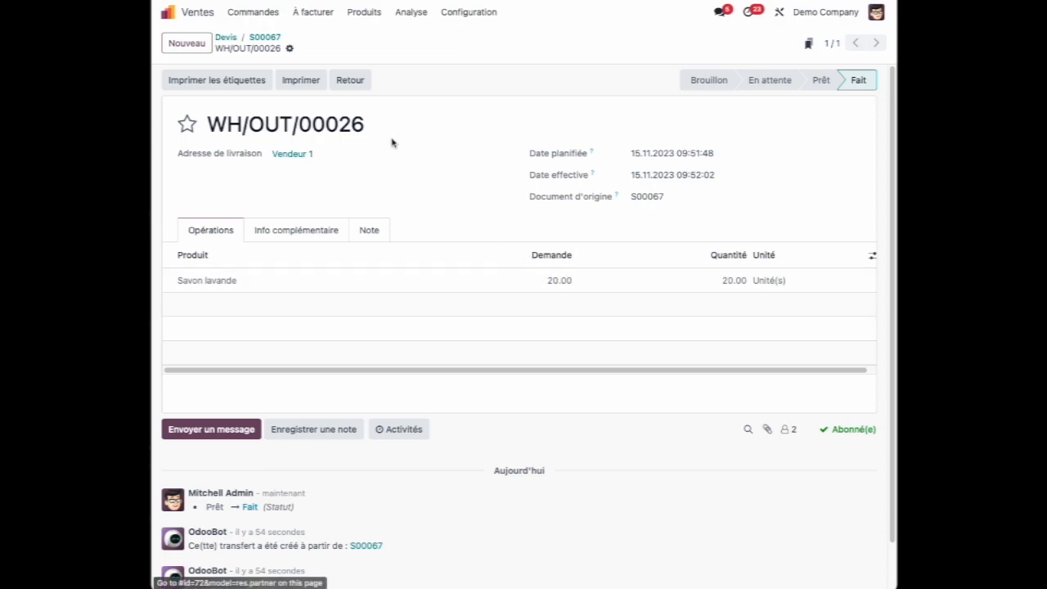
- Create a return of 3 units of Savon lavande from the delivery and validate the return receipt
left_click(353, 82)
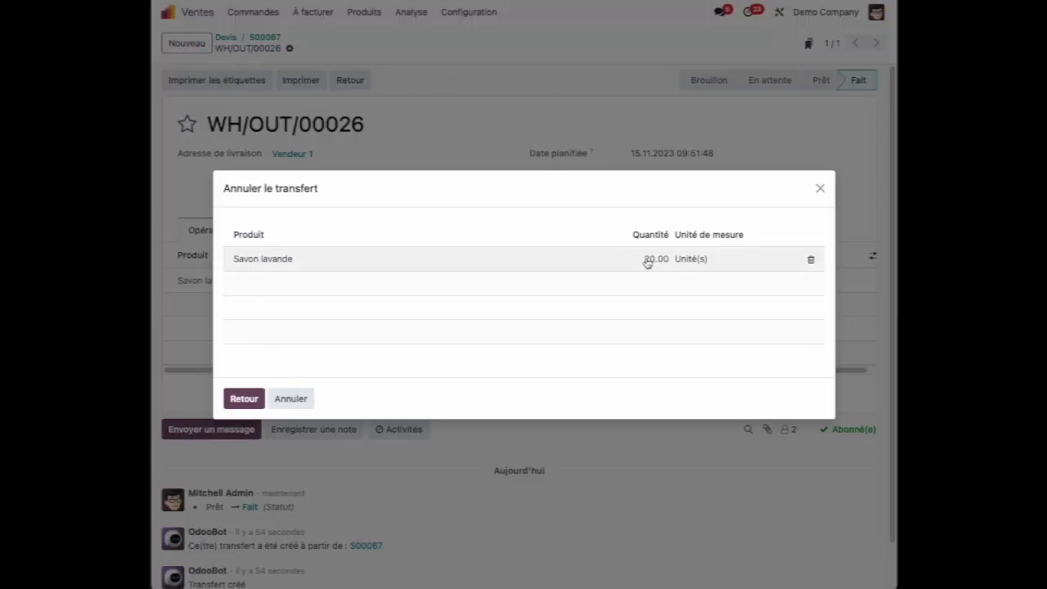
left_click(647, 261)
type("3")
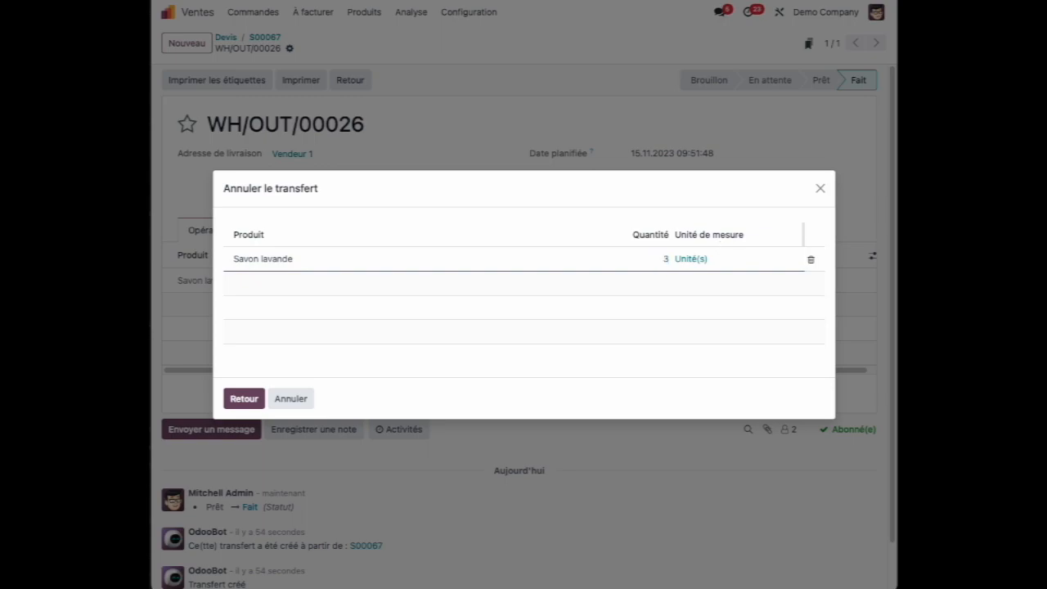
left_click(250, 398)
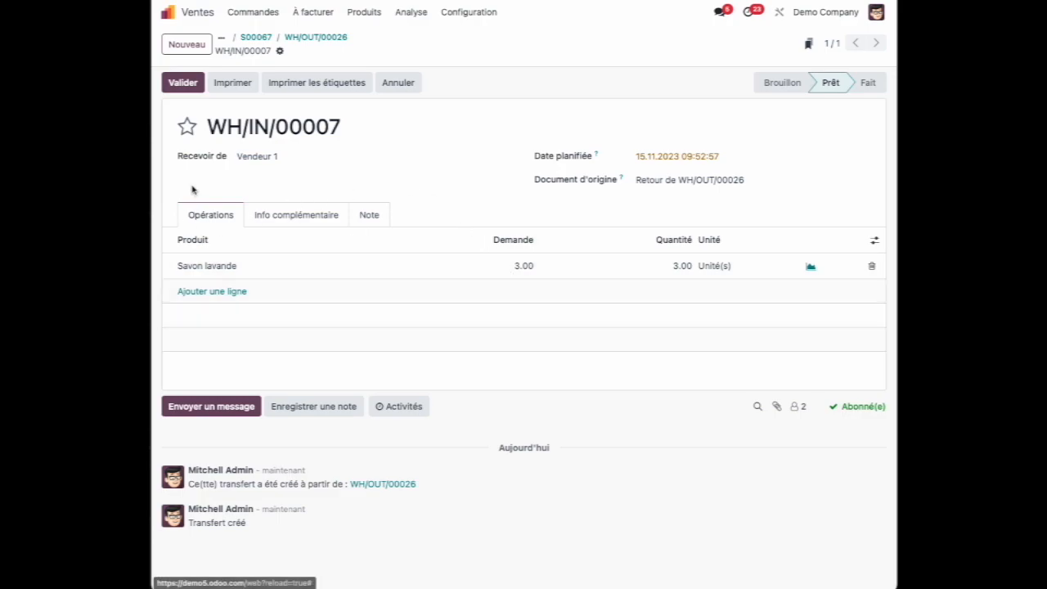
left_click(183, 82)
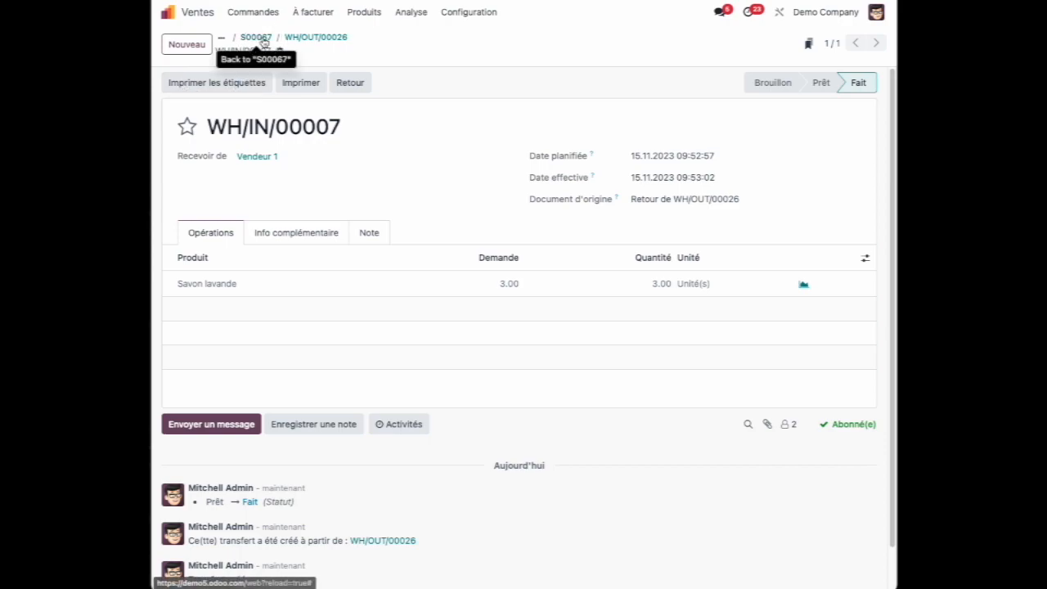
- Go back to the sales order, create a draft invoice of type Facture normale, and confirm that invoice
left_click(261, 39)
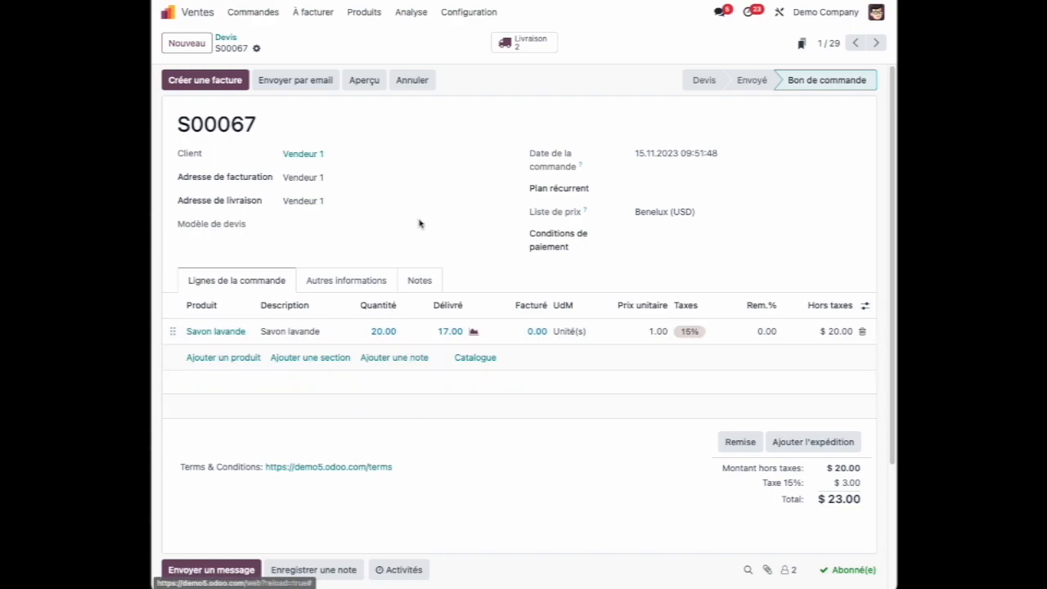
left_click(214, 85)
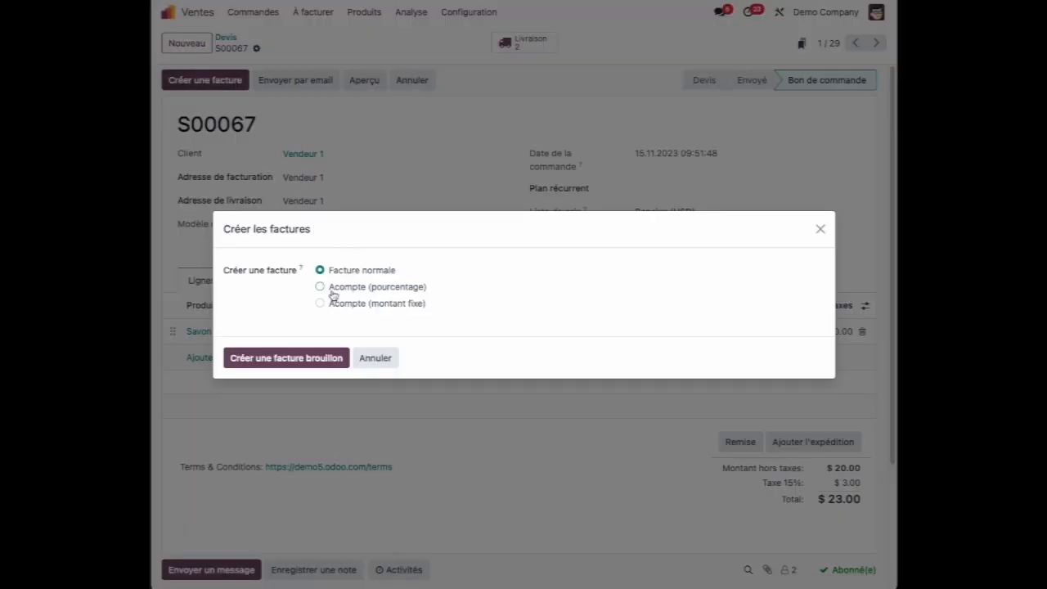
left_click(311, 362)
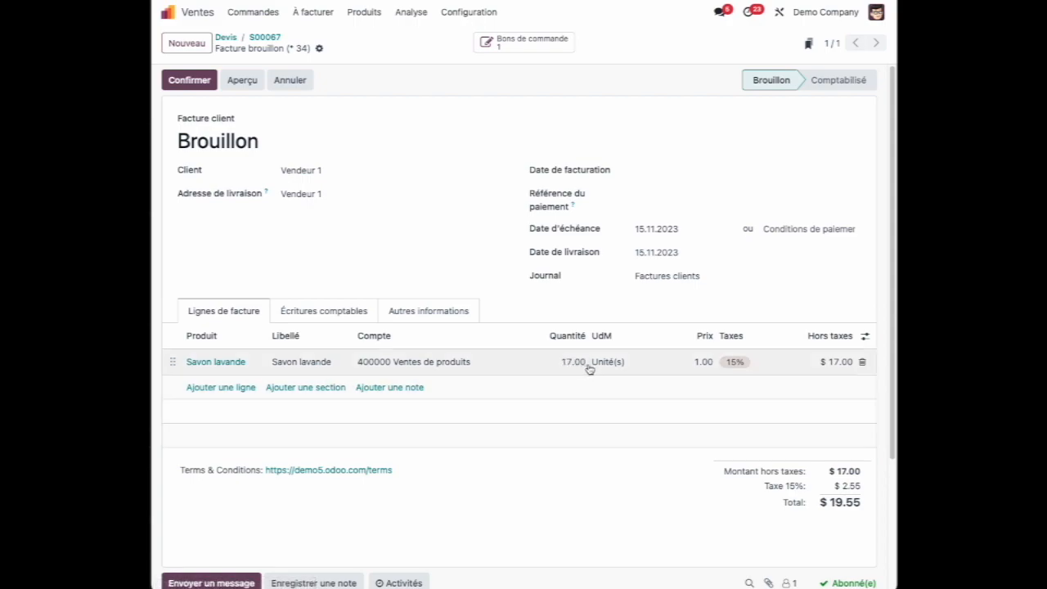
left_click(195, 81)
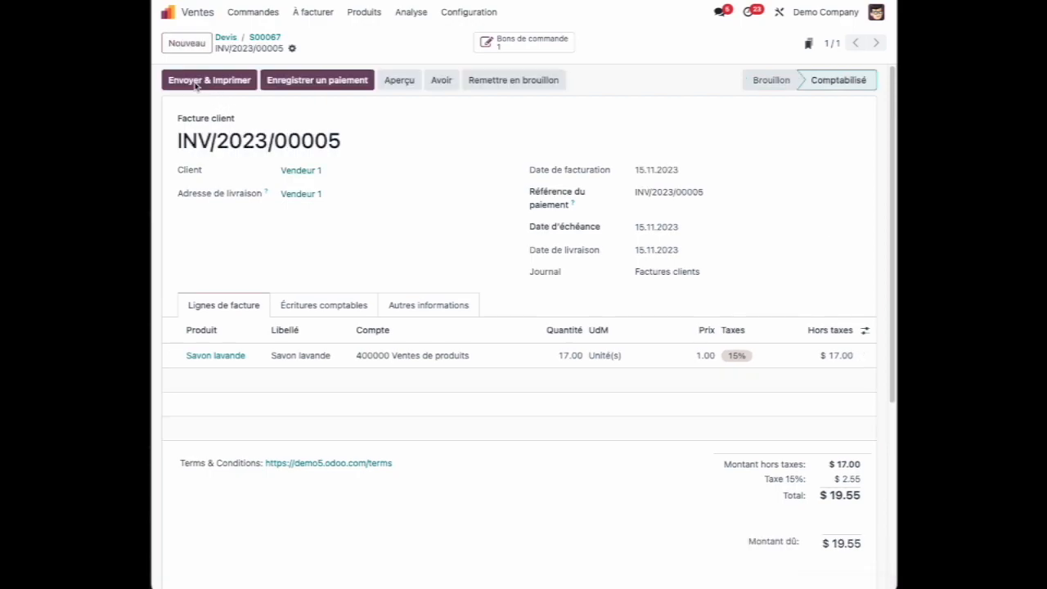